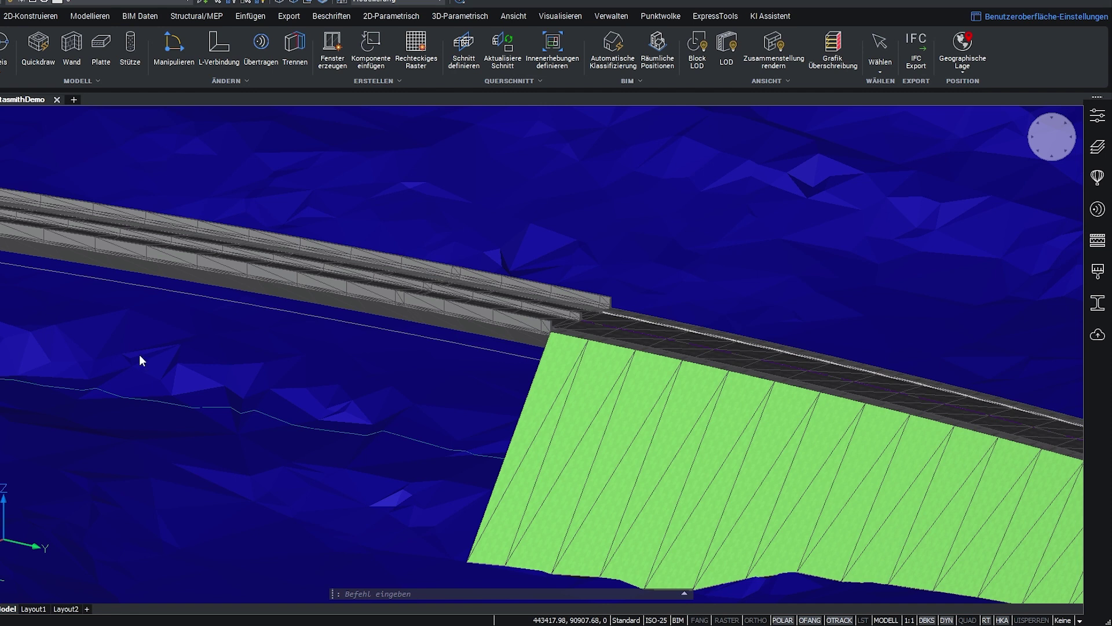
Step: Open the geographic location settings and set the GIS coordinate system to ETRS89.UTM-32N (EPSG:25832)
left_click(964, 70)
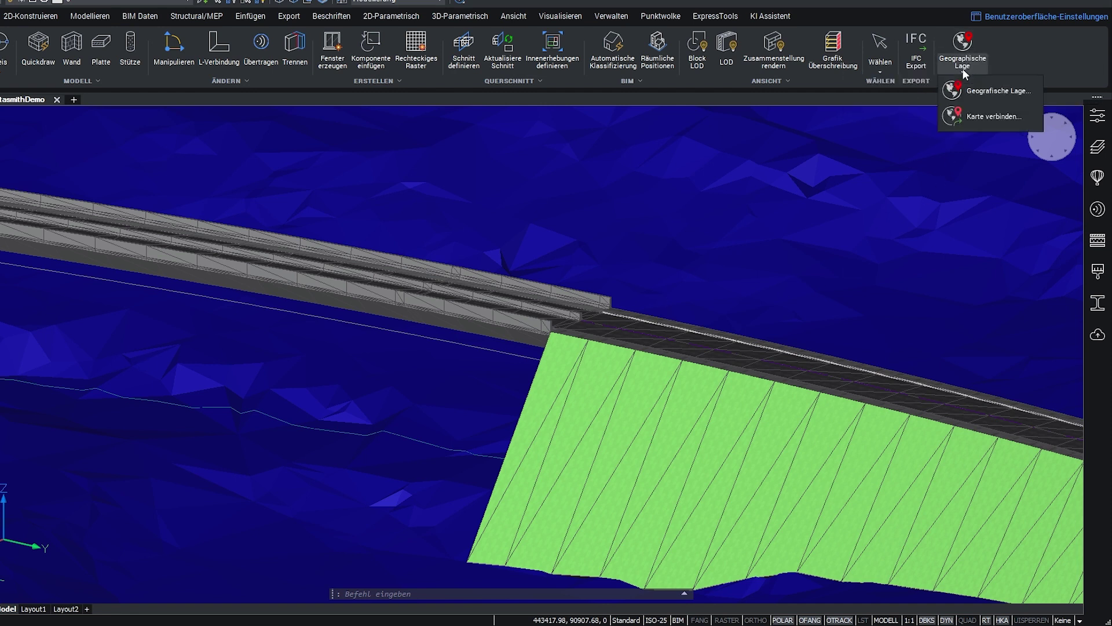
left_click(1006, 97)
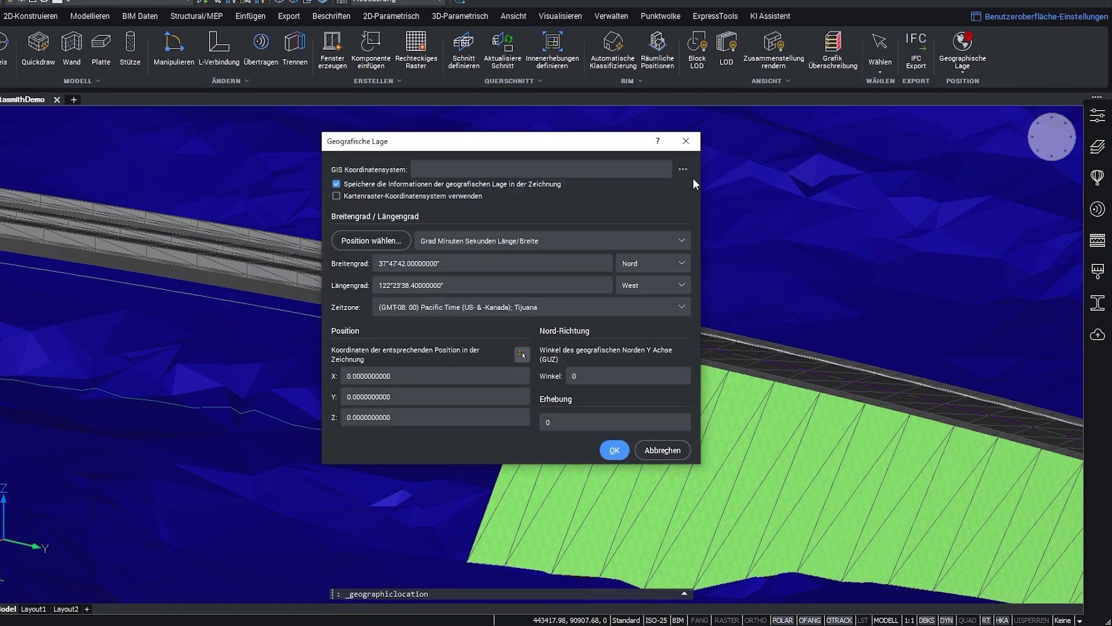
left_click(634, 170)
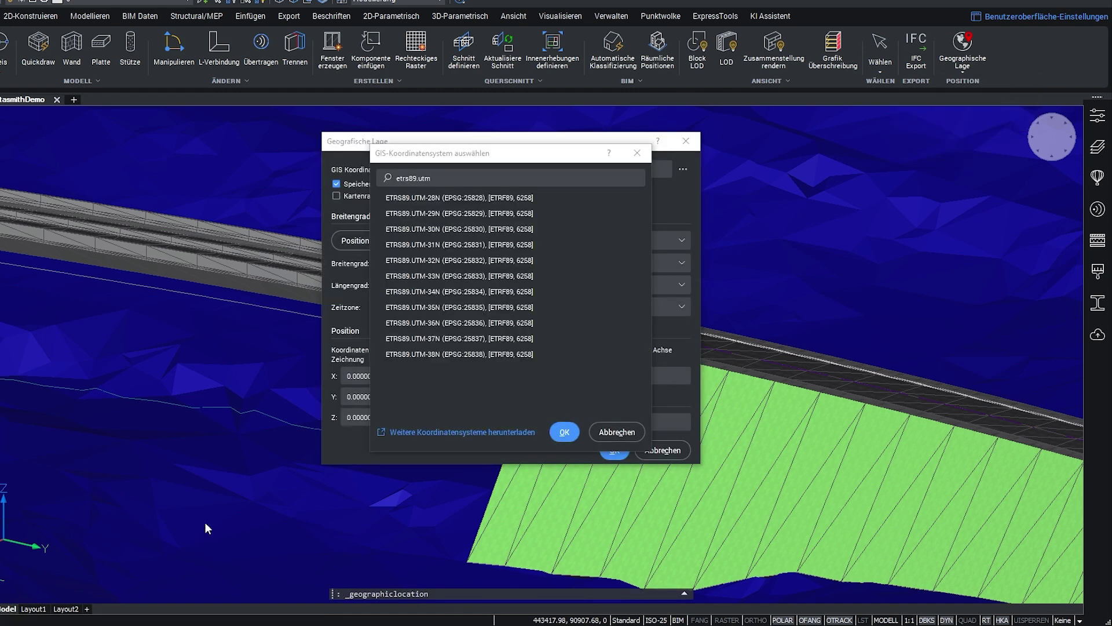
left_click(528, 262)
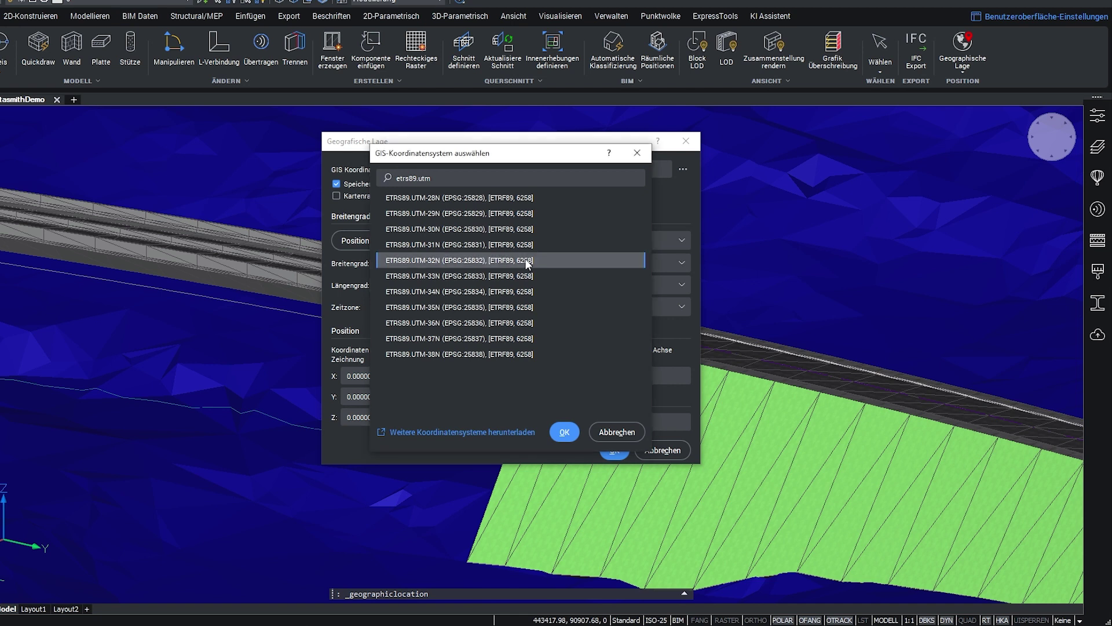
left_click(563, 432)
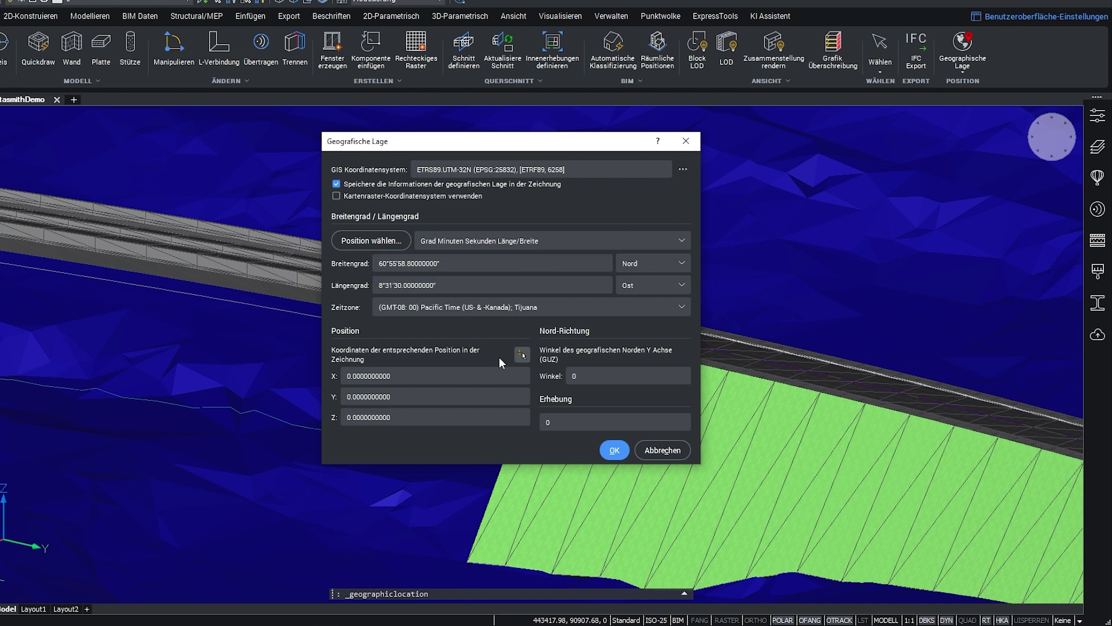
Step: Define the drawing's reference position as X 444190.32, Y 91588.84, Z 327.395 and apply the geographic location
left_click(521, 355)
left_click(528, 361)
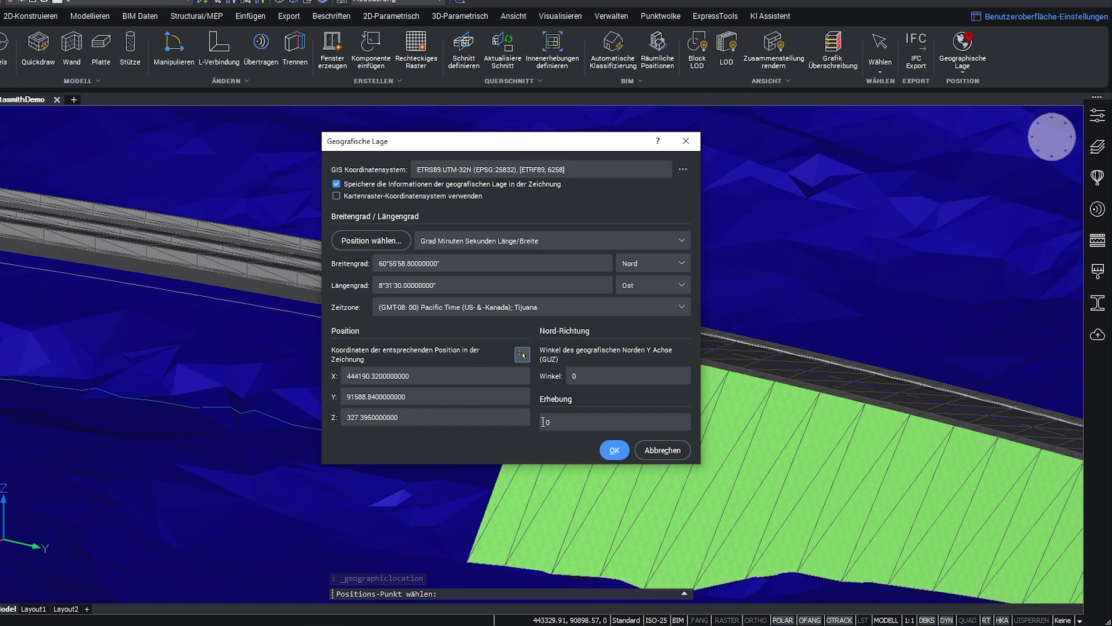
left_click(614, 450)
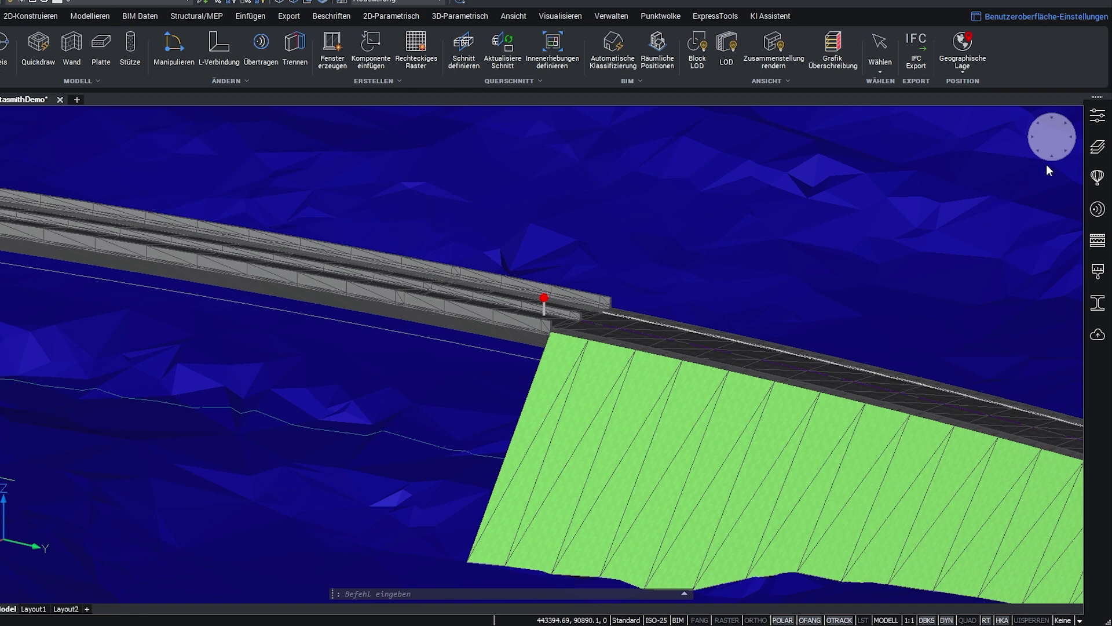
Step: Review the drawing's layers by switching DEM off and on, and check the Ground and Street layers
left_click(1097, 148)
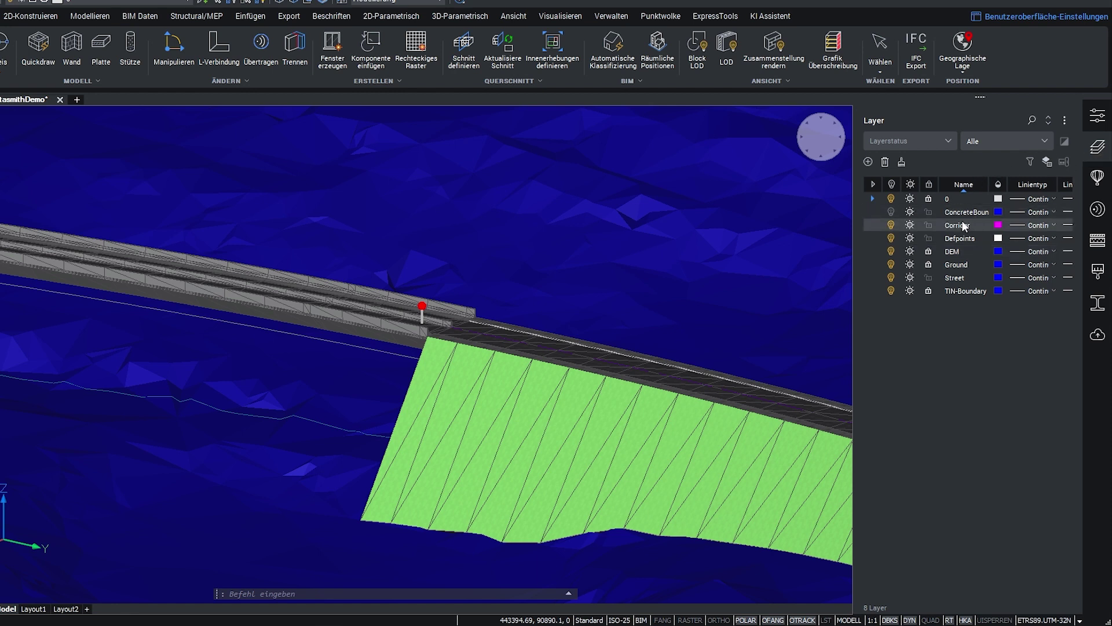
left_click(890, 252)
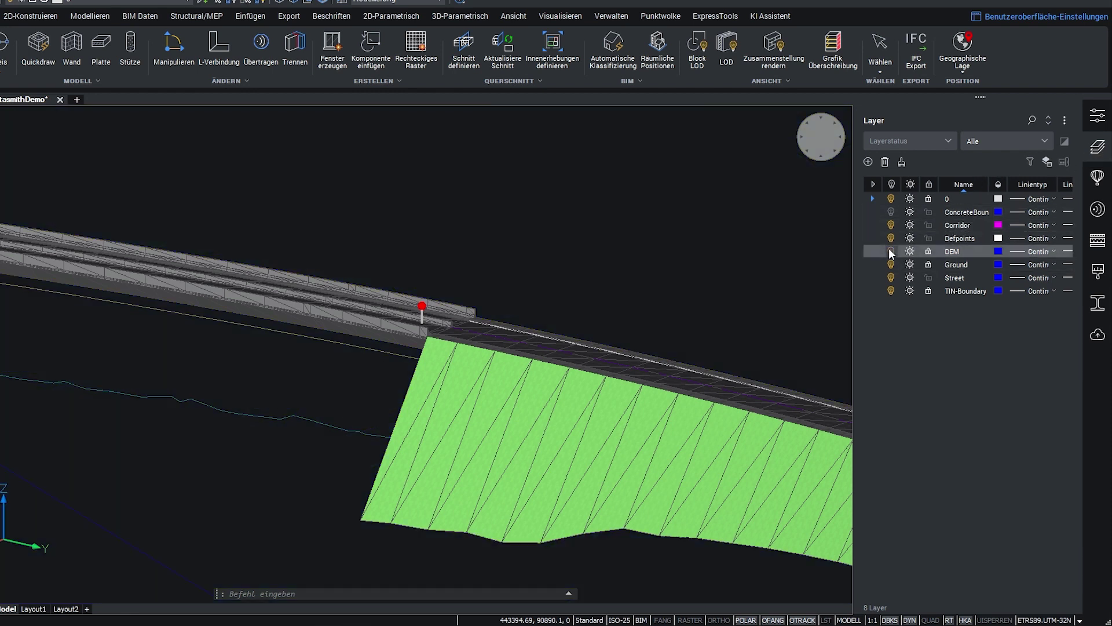
left_click(890, 251)
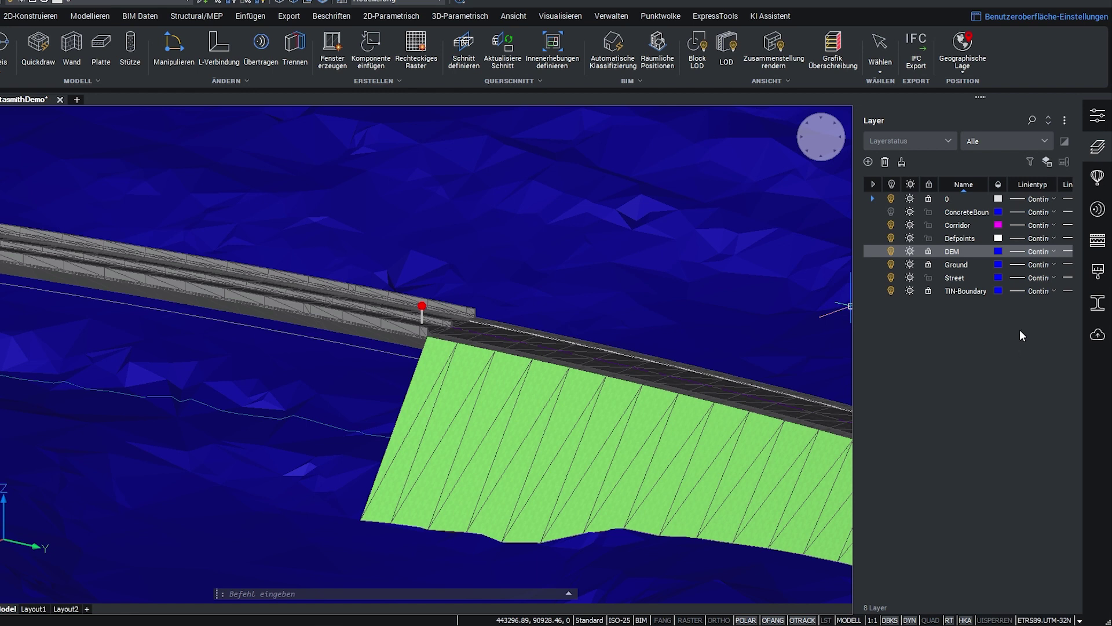
left_click(978, 265)
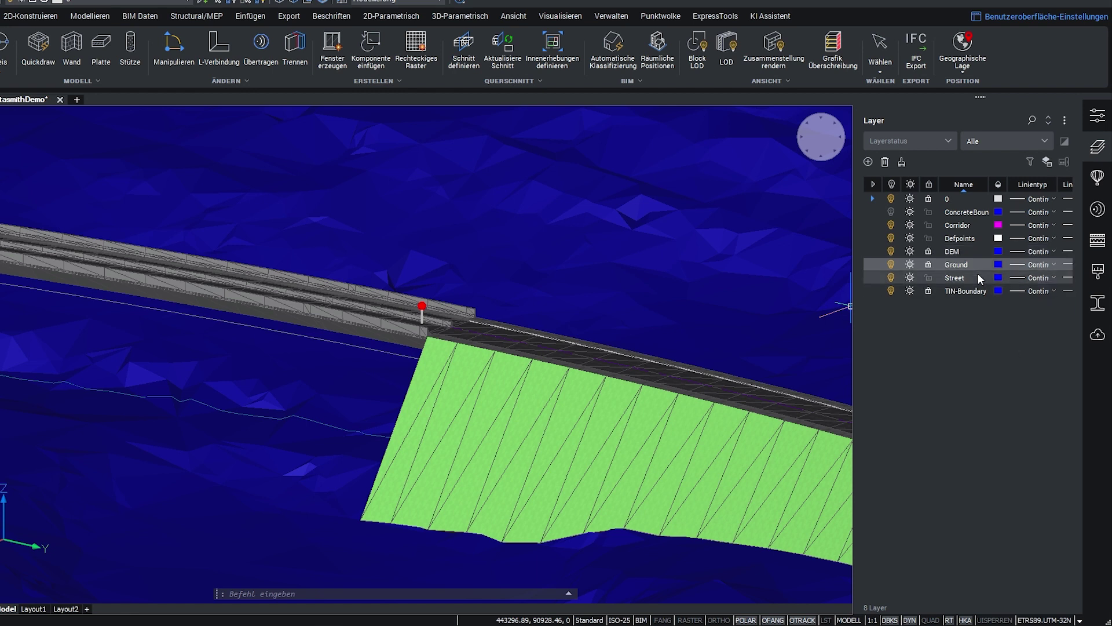
left_click(978, 276)
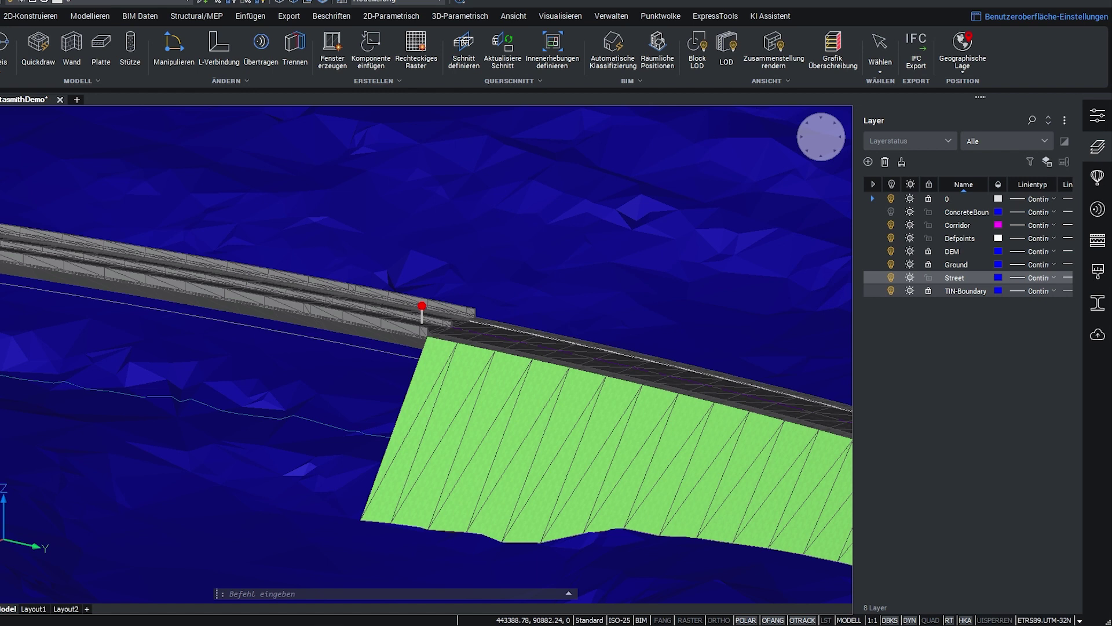
left_click(1097, 150)
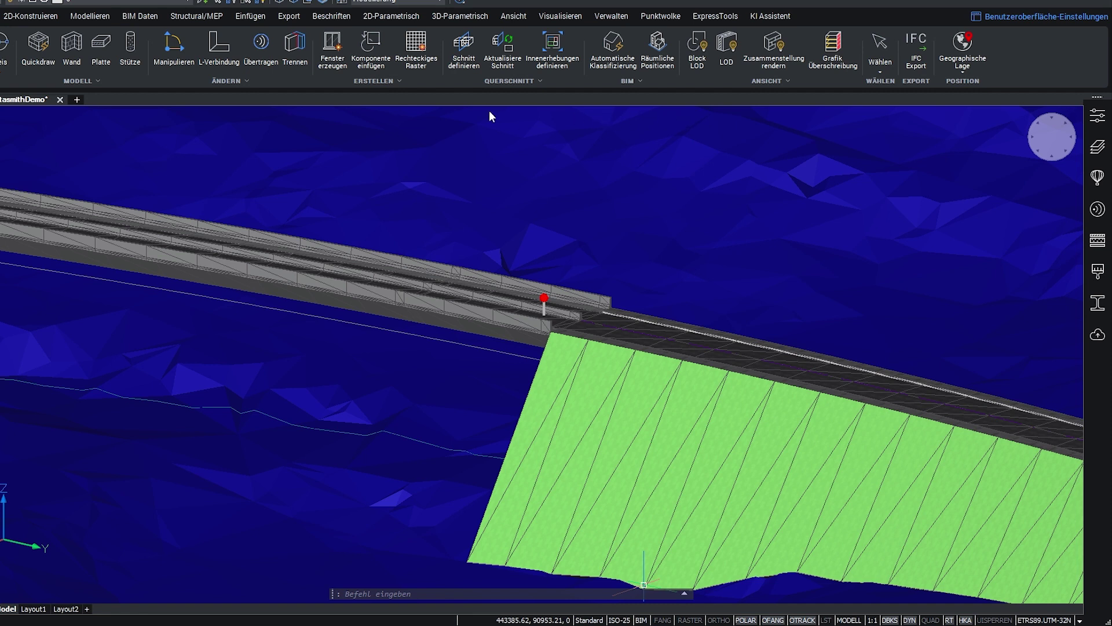
Step: Connect the drawing through Datasmith, then switch to the 3D terrain application and connect the DatasmithDemo-bricscad direct link
left_click(290, 16)
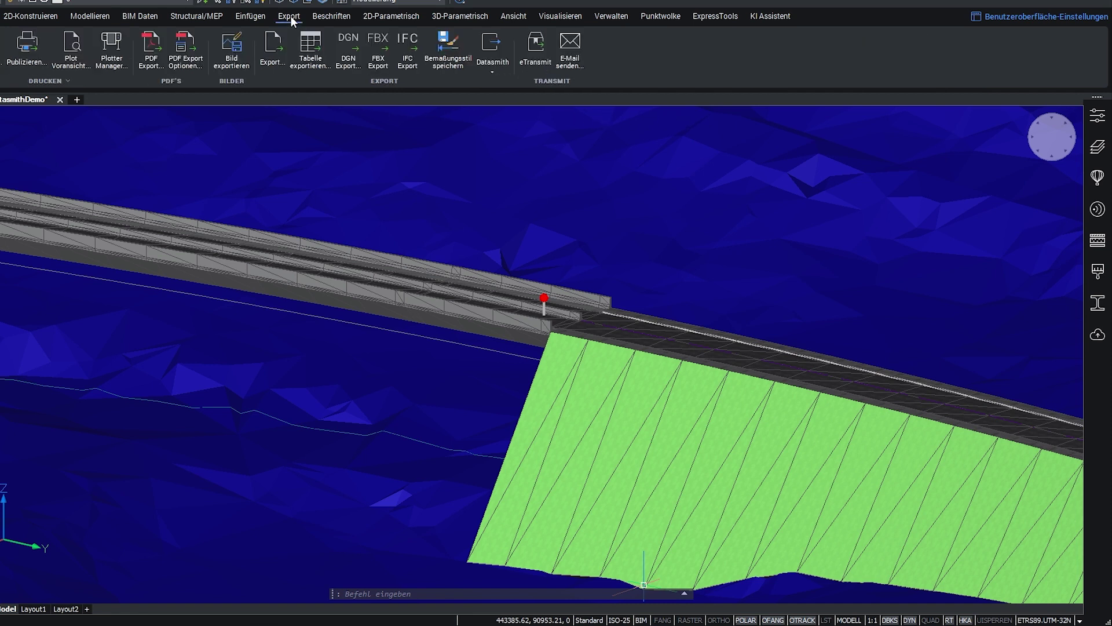
left_click(495, 64)
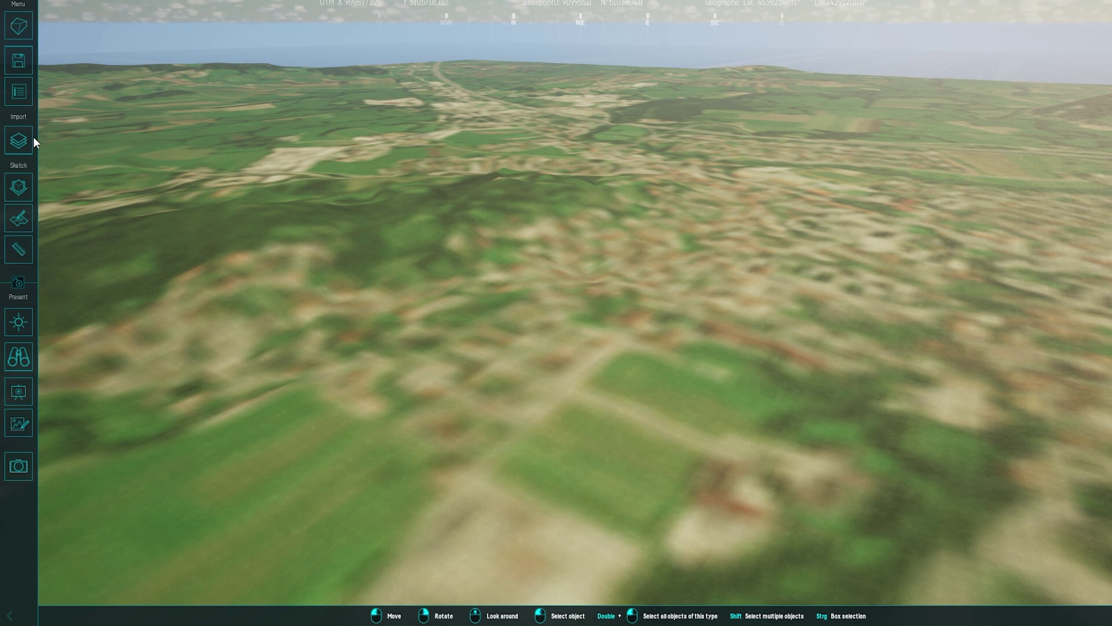
left_click(19, 141)
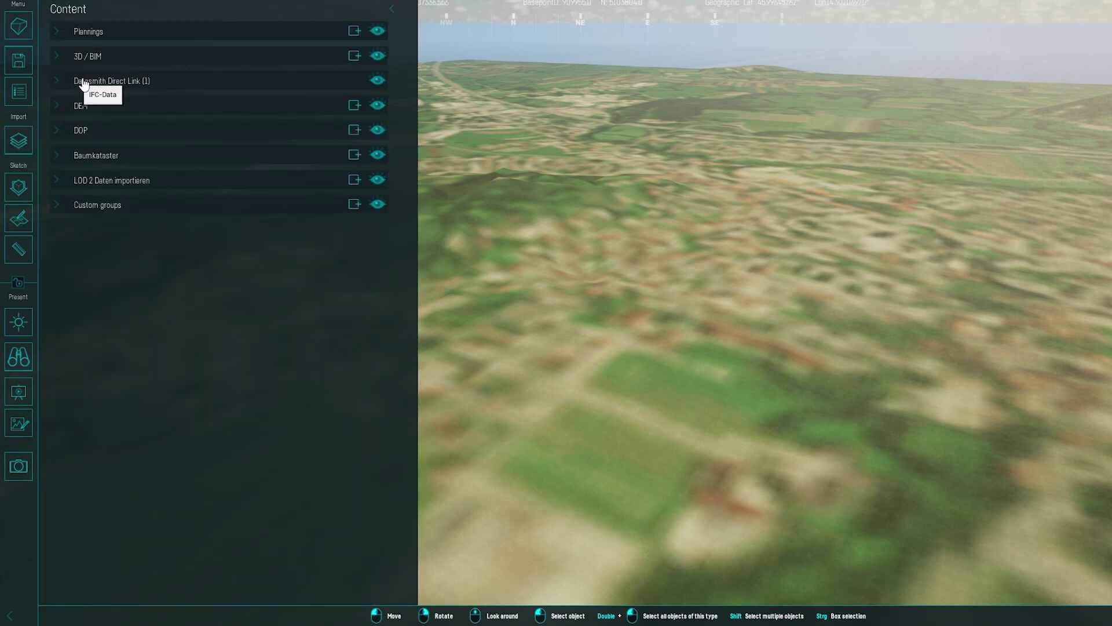
left_click(58, 83)
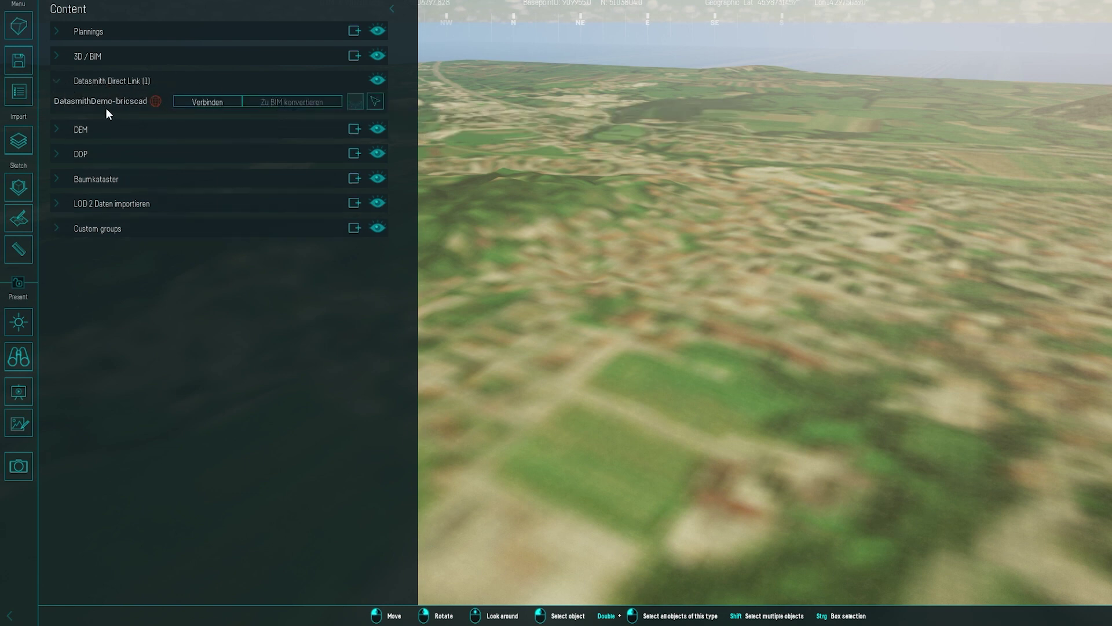
left_click(210, 102)
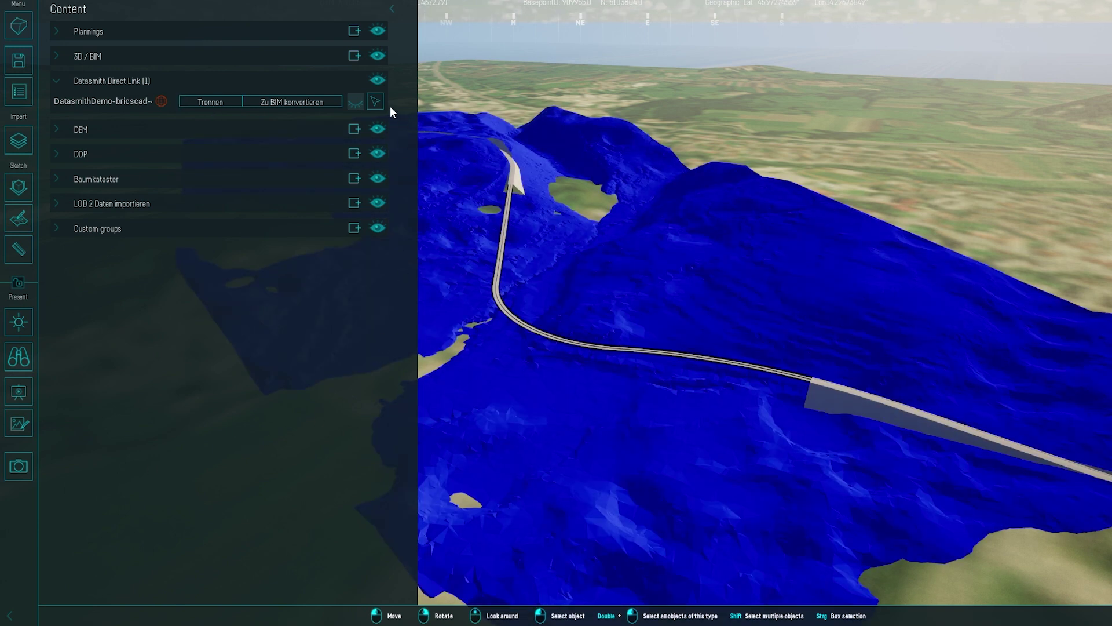
Step: Bring the view to the linked DatasmithDemo-bricscad model and toggle its visibility
left_click(376, 104)
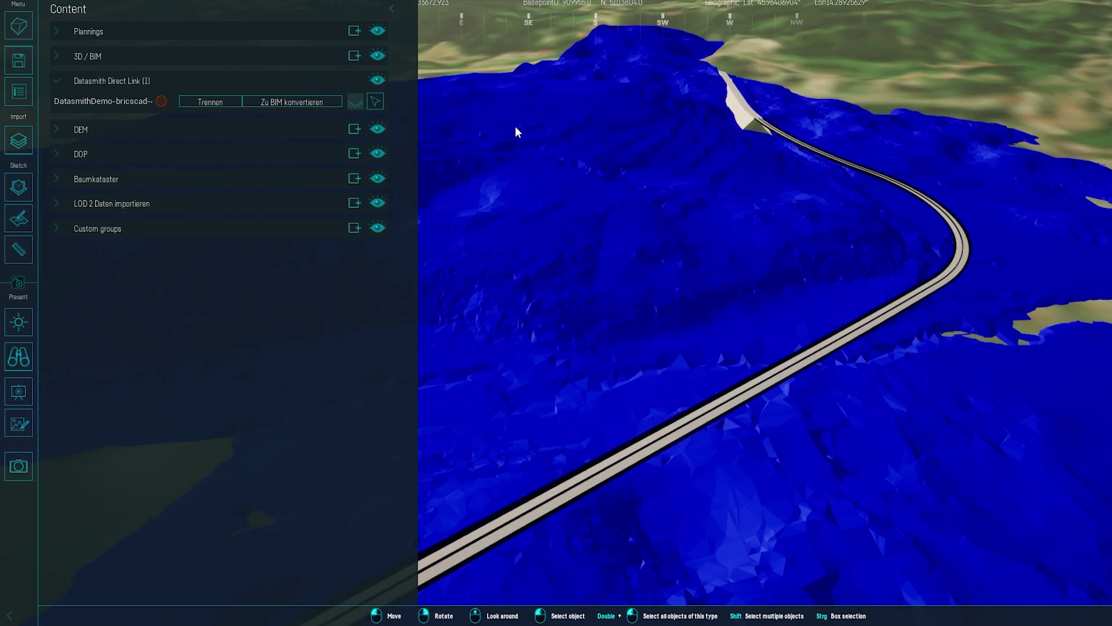
left_click(355, 102)
left_click(356, 103)
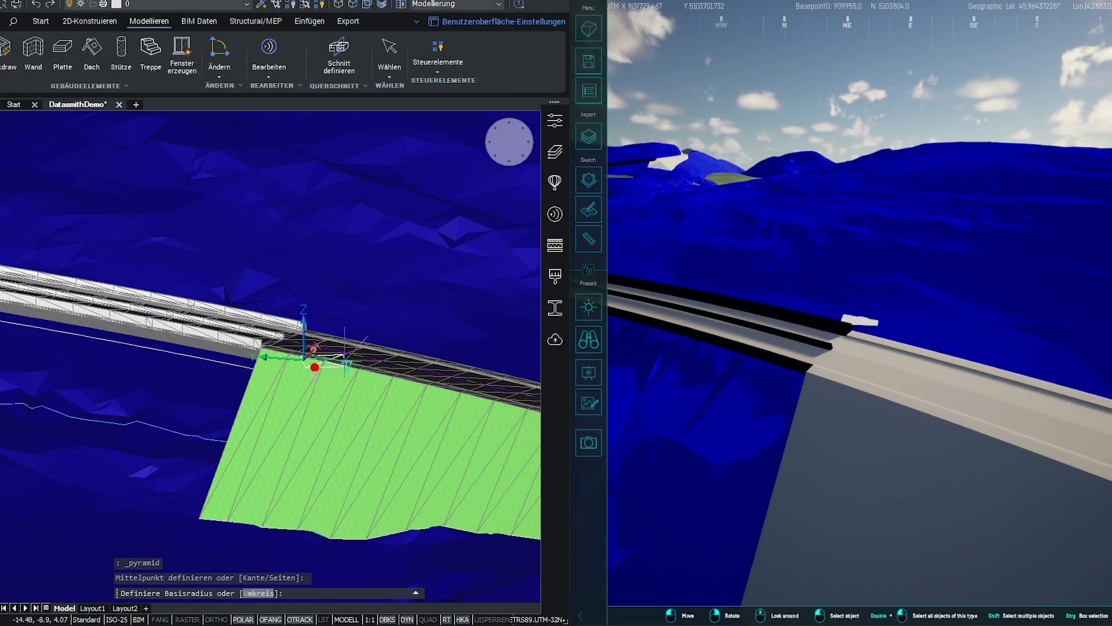
Step: Model a flat four-sided pyramid over the road where the bridge meets the green embankment
left_click(323, 360)
left_click(433, 374)
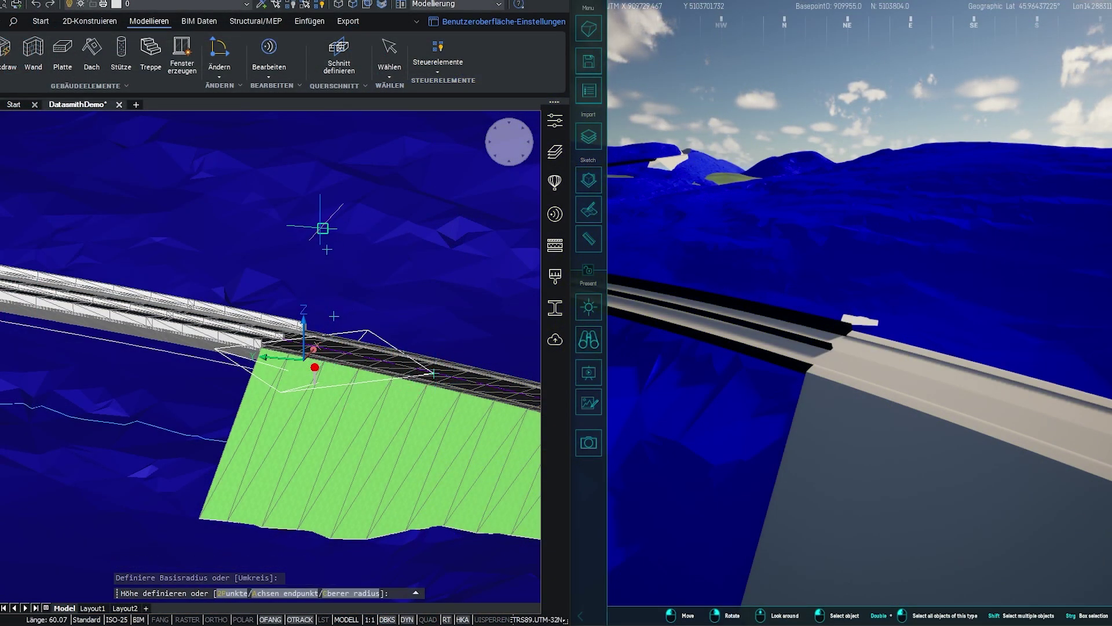
left_click(317, 117)
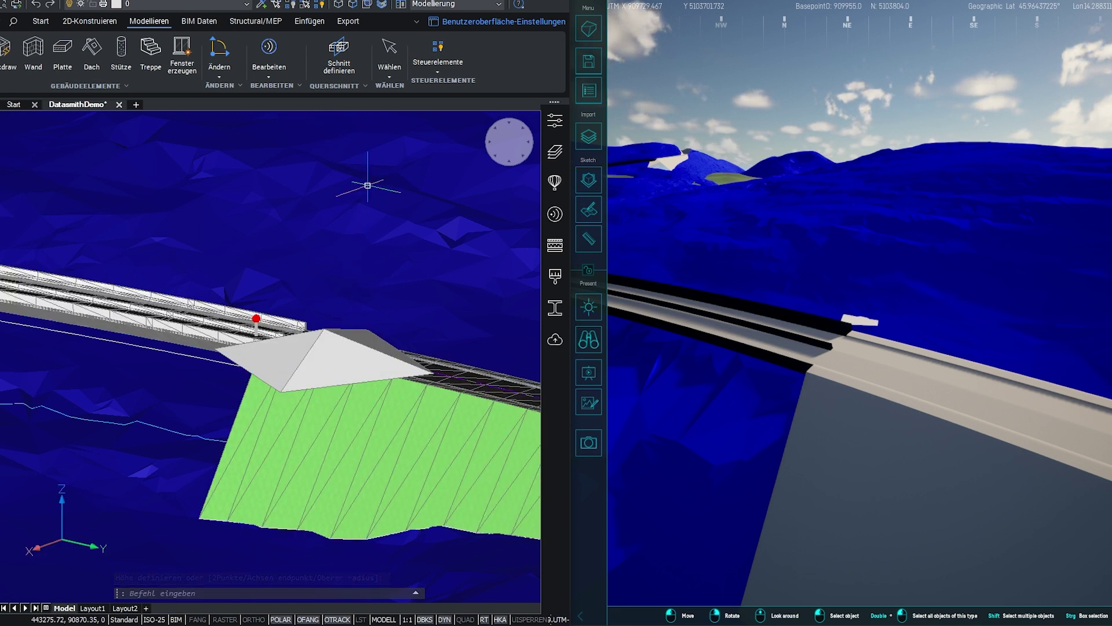
Step: Synchronise the drawing with the added pyramid to the 3D application through Datasmith
left_click(348, 21)
left_click(339, 71)
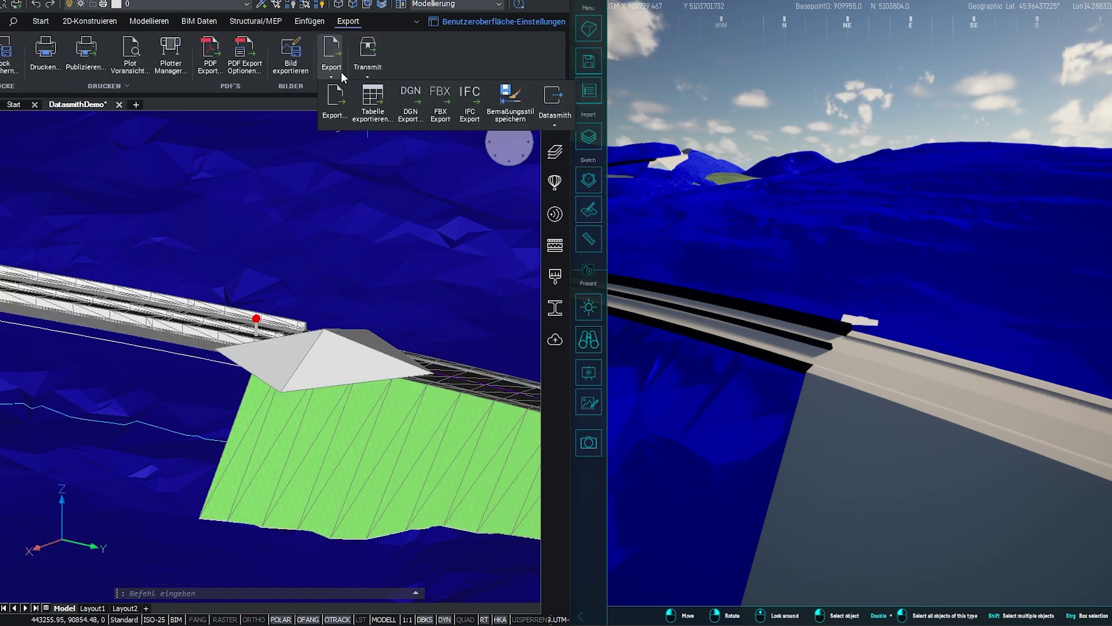
left_click(550, 112)
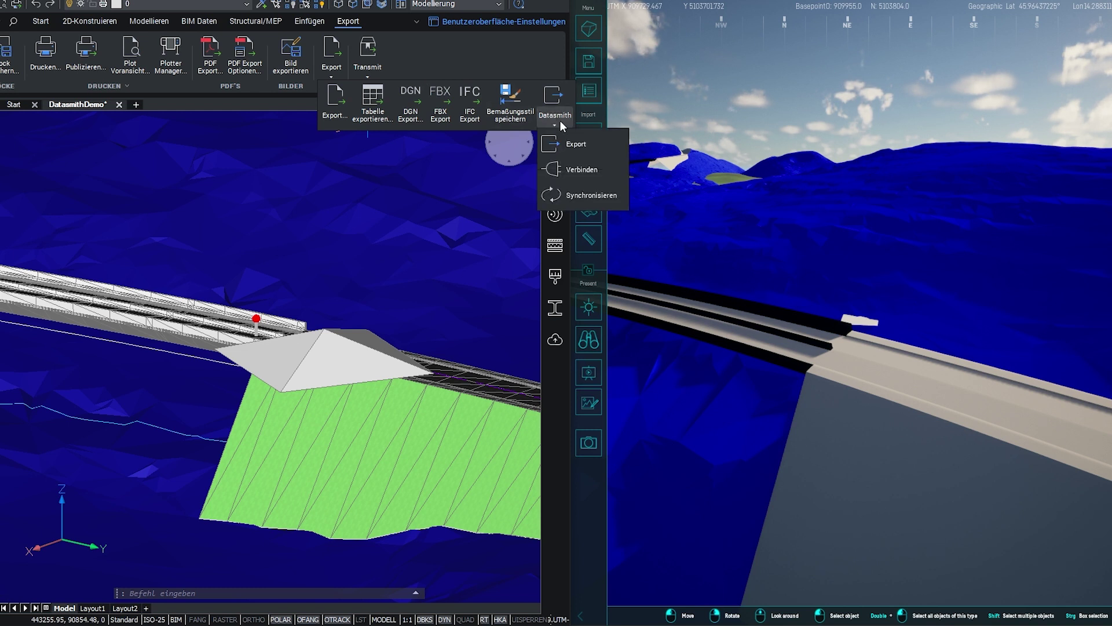
left_click(578, 196)
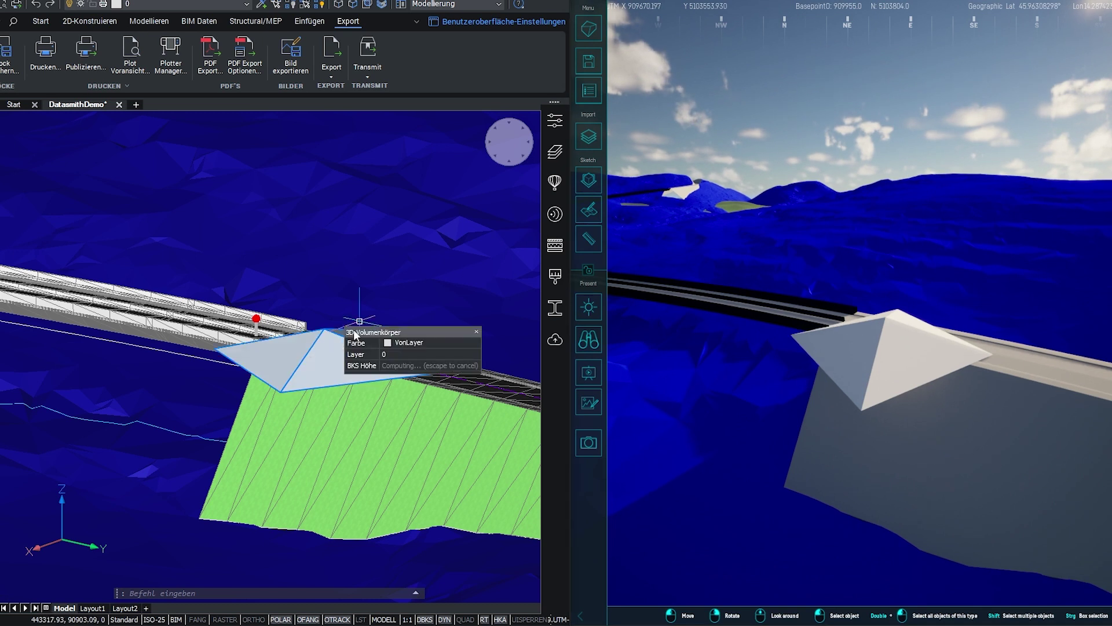
Step: Delete the pyramid from the drawing and synchronise the change through Datasmith
left_click(328, 348)
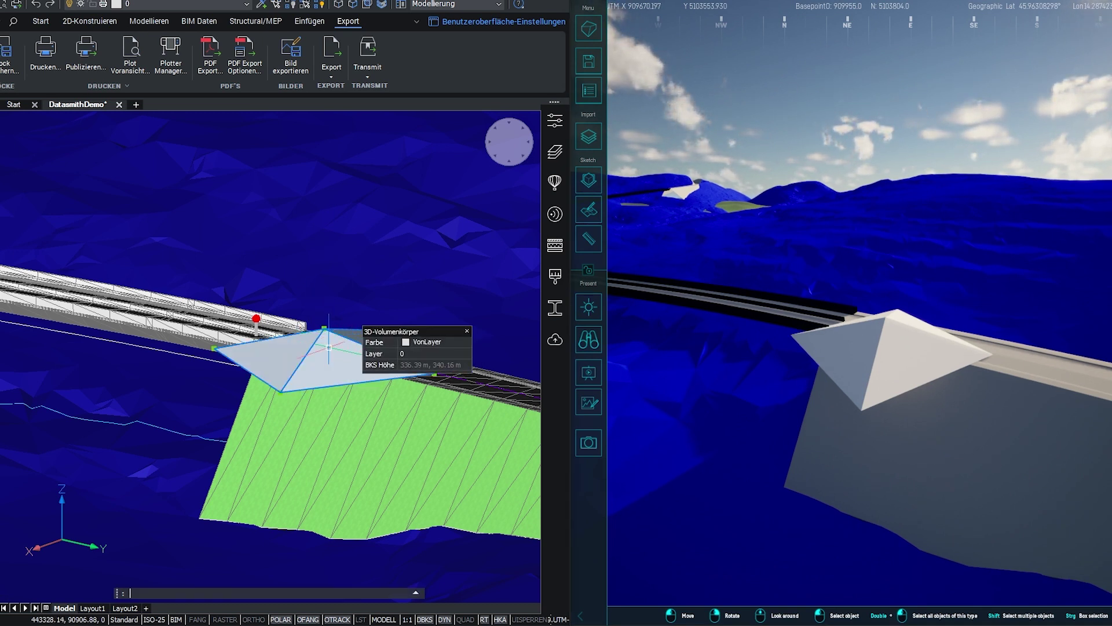
key("Delete")
left_click(331, 81)
left_click(554, 113)
left_click(561, 193)
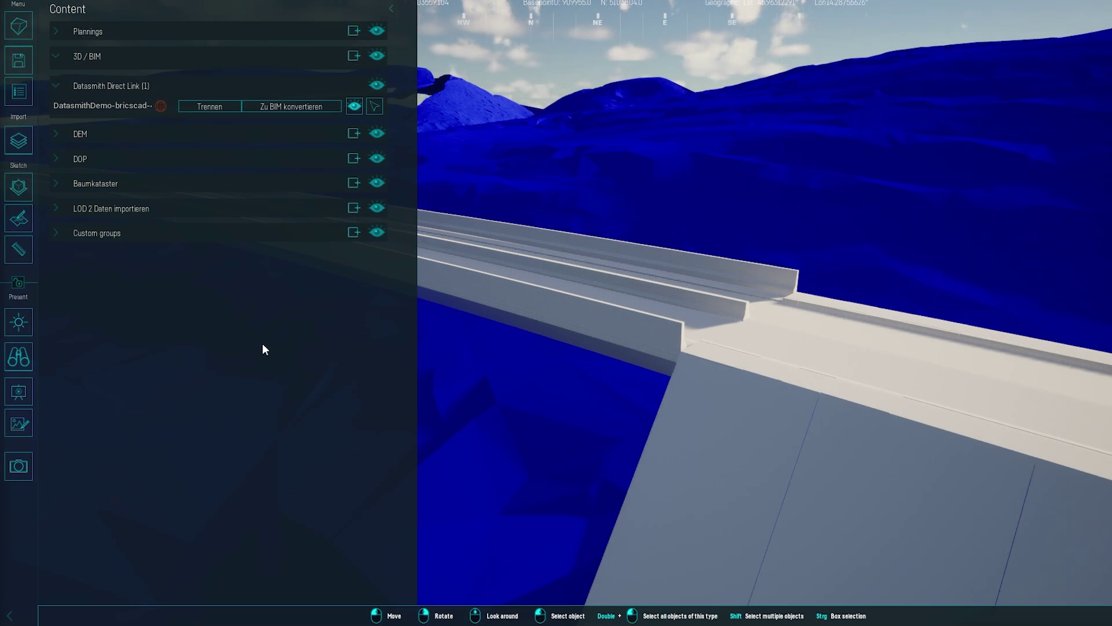
Step: Disconnect and reconnect the DatasmithDemo-bricscad direct link, then convert it to a BIM model and expand its layers
left_click(208, 107)
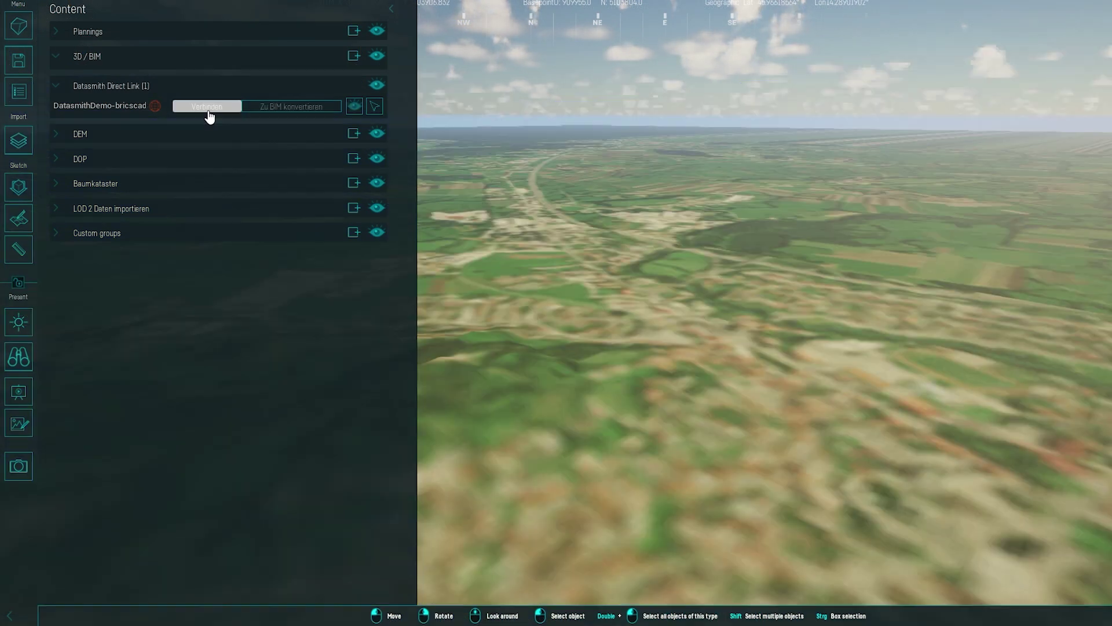
left_click(208, 108)
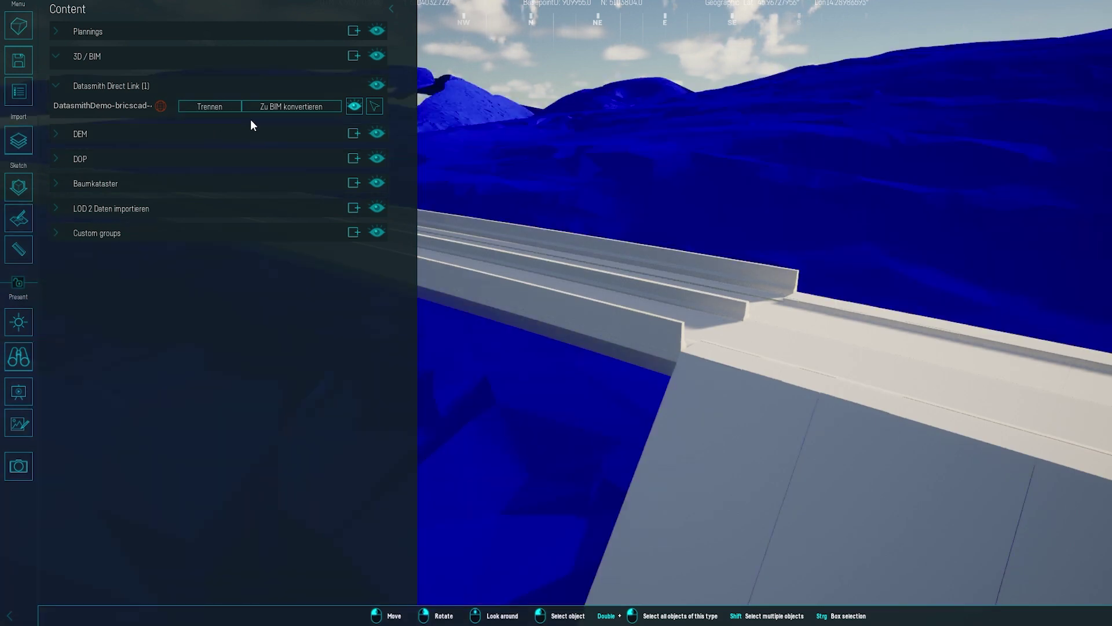
left_click(293, 107)
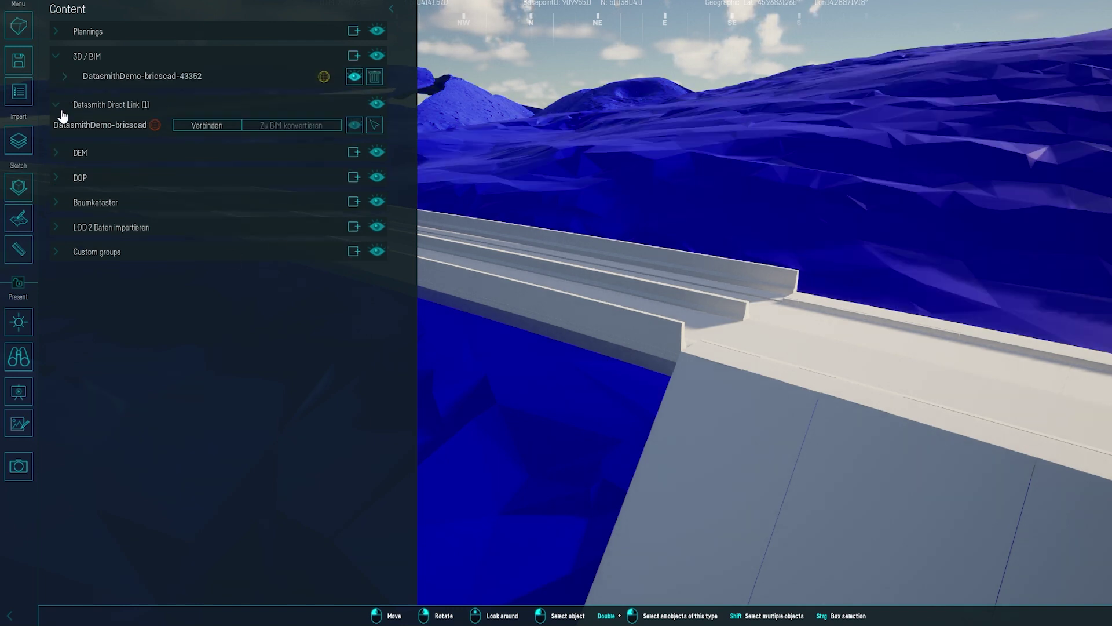
left_click(64, 81)
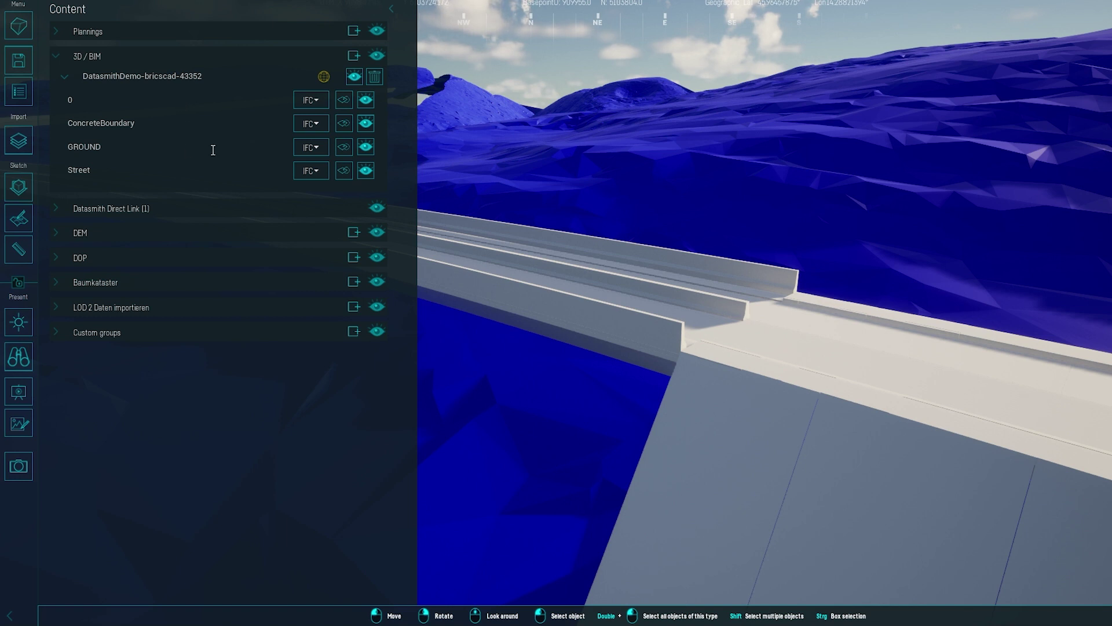
Step: Try asphalt concrete materials on the ConcreteBoundary layer, choosing Asphaltbeton 2
left_click(316, 123)
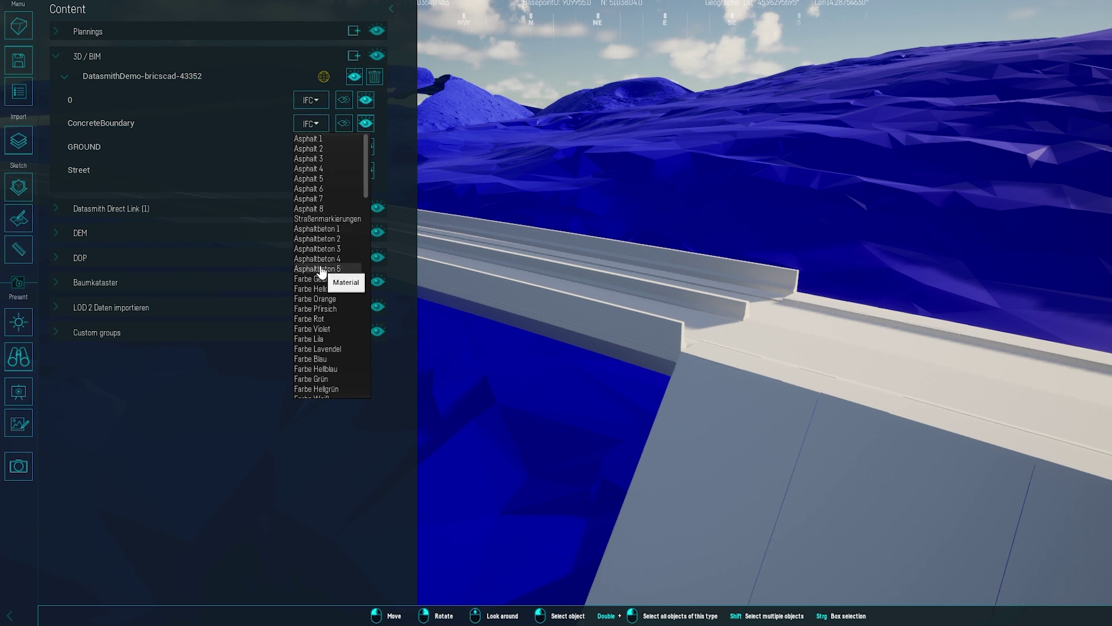
left_click(319, 268)
left_click(307, 123)
left_click(298, 242)
Step: Assign the Asphalt 2 material to the Street layer
left_click(311, 171)
left_click(289, 227)
left_click(302, 170)
left_click(305, 196)
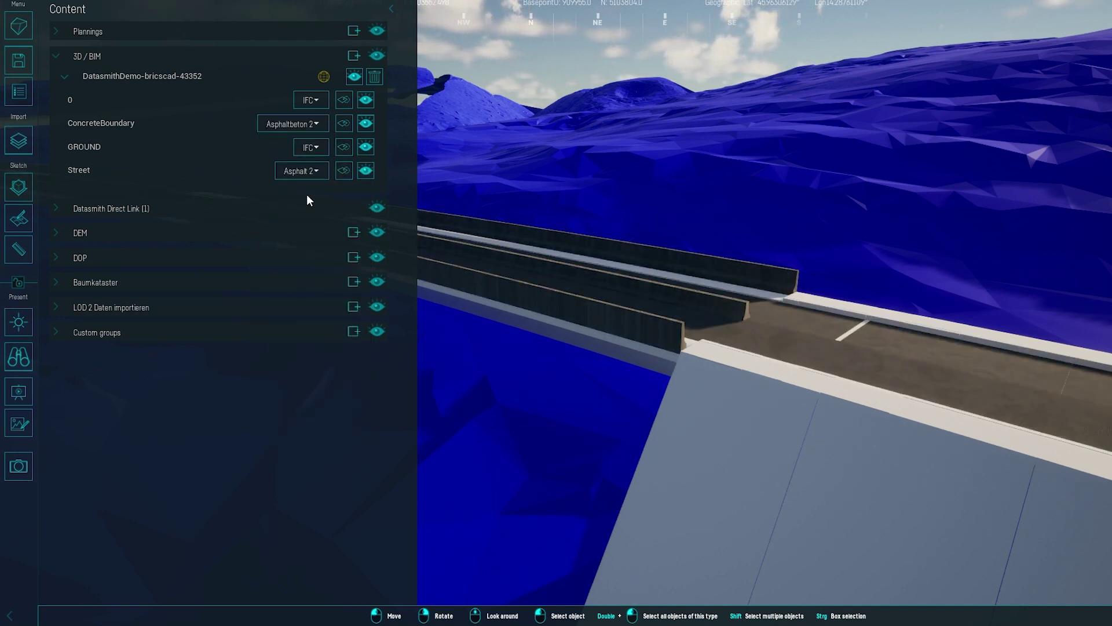
Step: Change the ConcreteBoundary layer's material to Beton
left_click(318, 127)
scroll(307, 315, "down", 8)
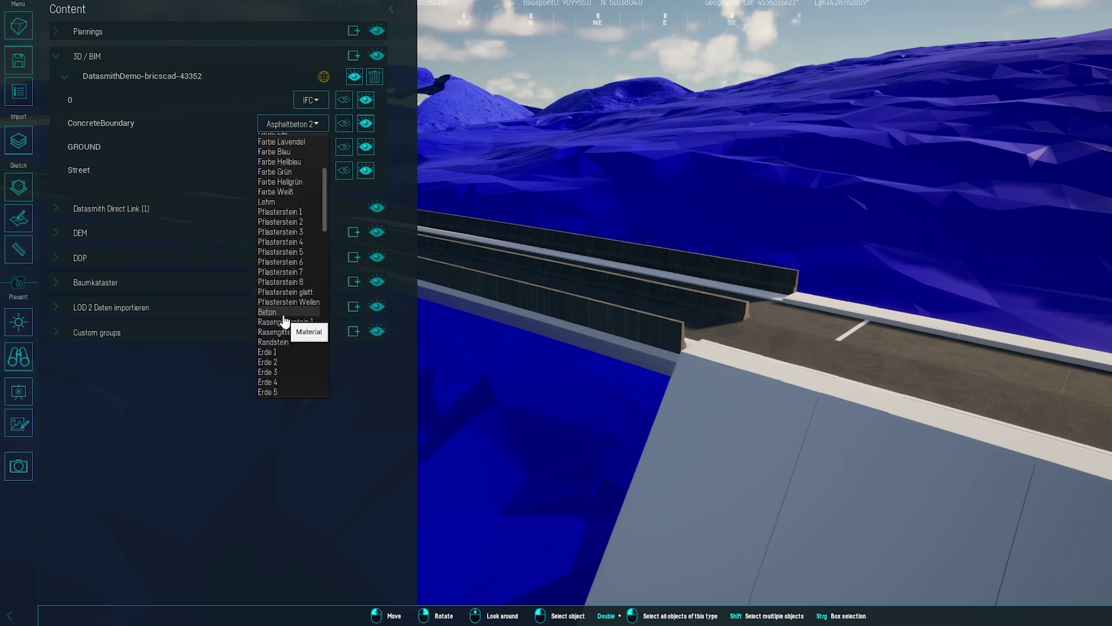
left_click(290, 322)
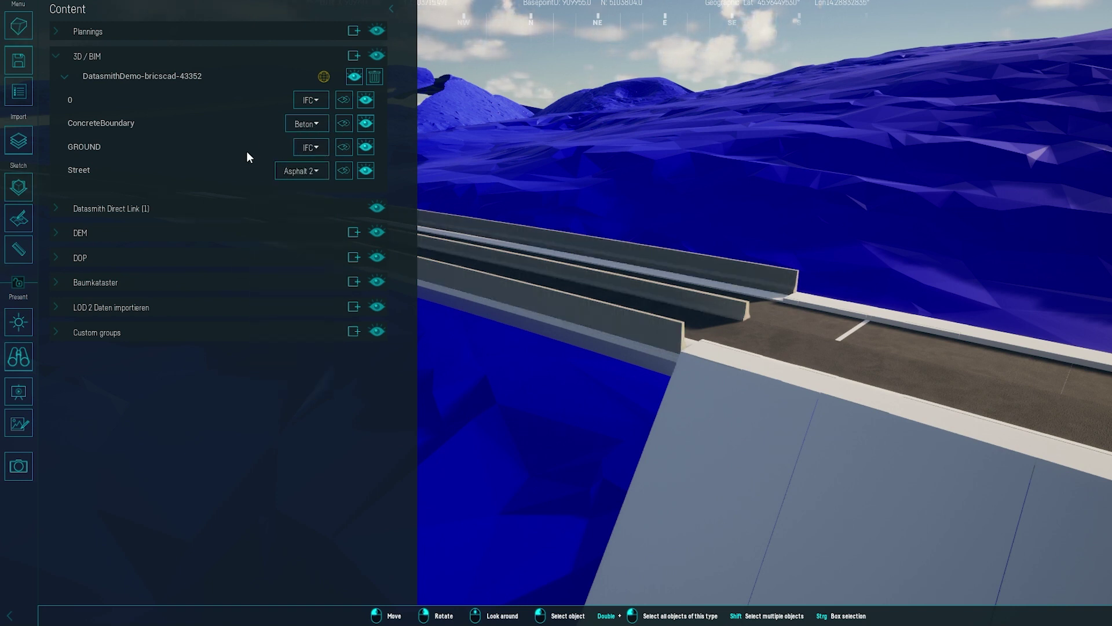
Step: Toggle the ConcreteBoundary layer's visibility off and on, and reverse its normals
left_click(366, 124)
left_click(366, 124)
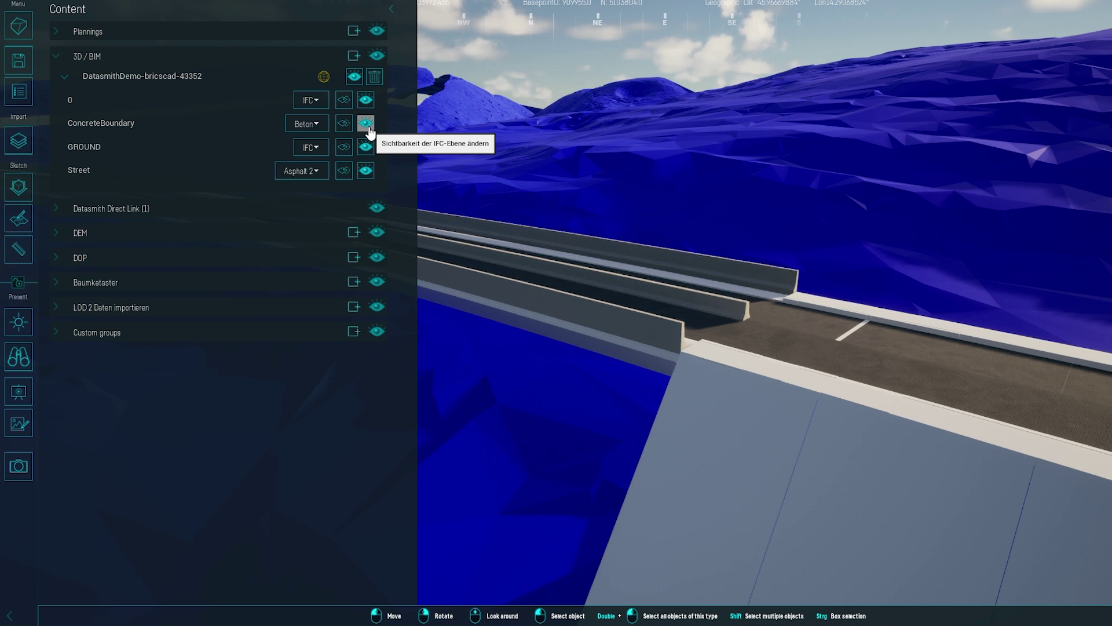
left_click(344, 126)
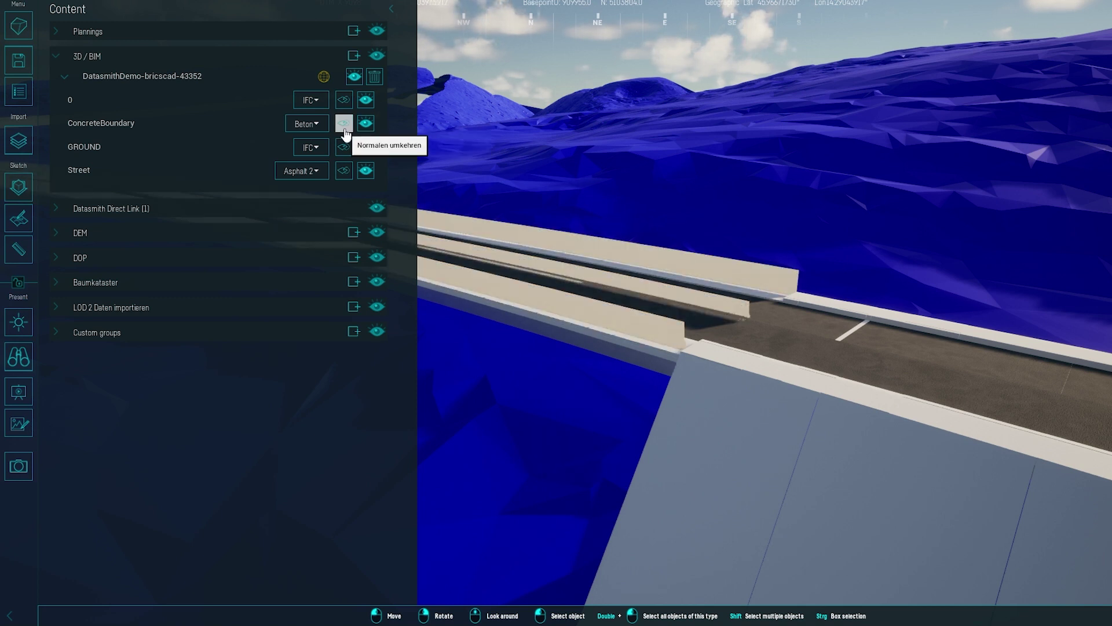